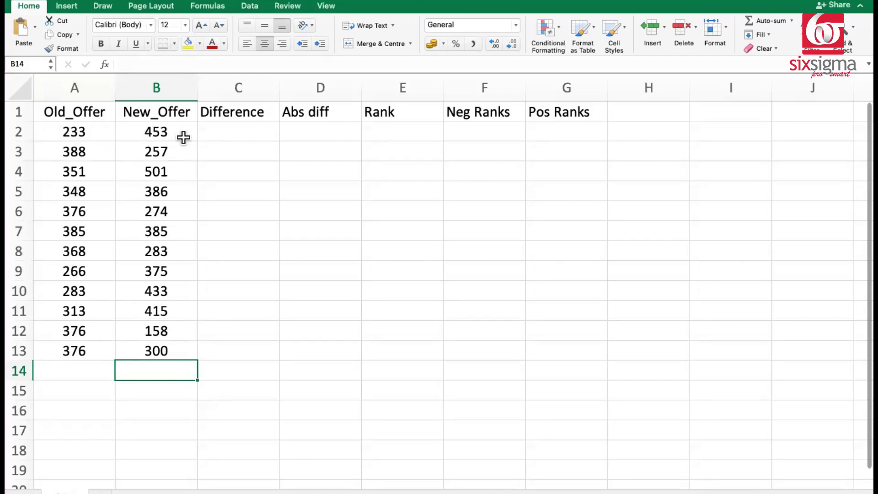
- Enter =A2-B2 in C2 and fill it down to C13, noting the zero difference in row 7
left_click(238, 133)
type("=")
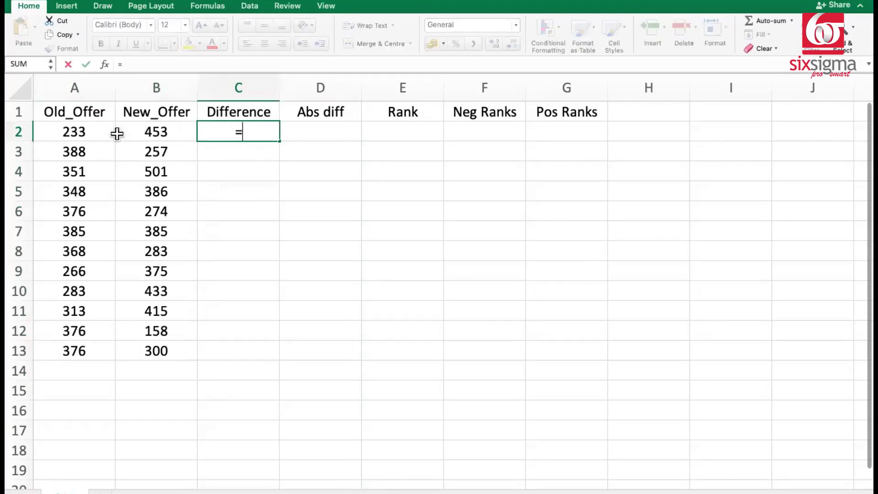
left_click(110, 135)
type("-")
left_click(177, 132)
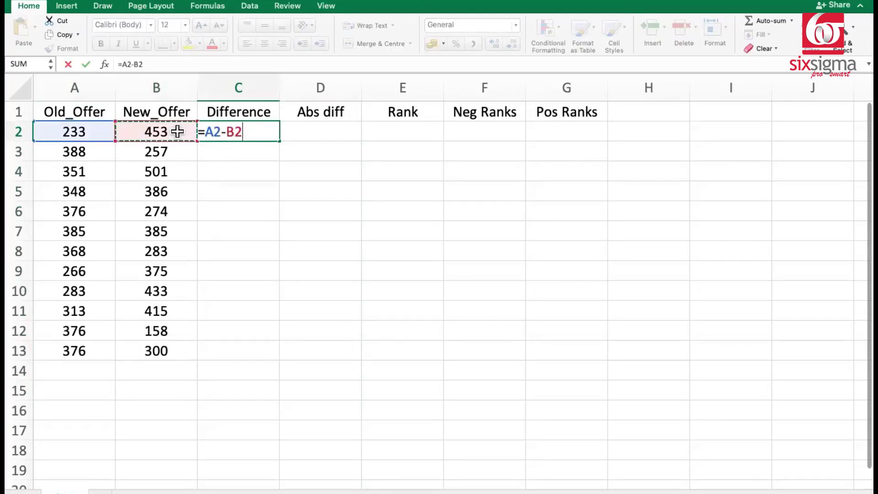
key("Return")
left_click(274, 132)
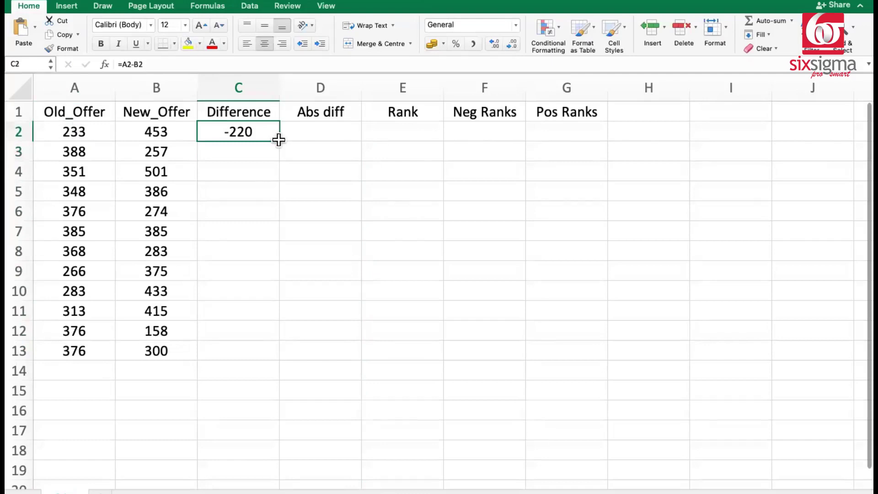
double_click(280, 140)
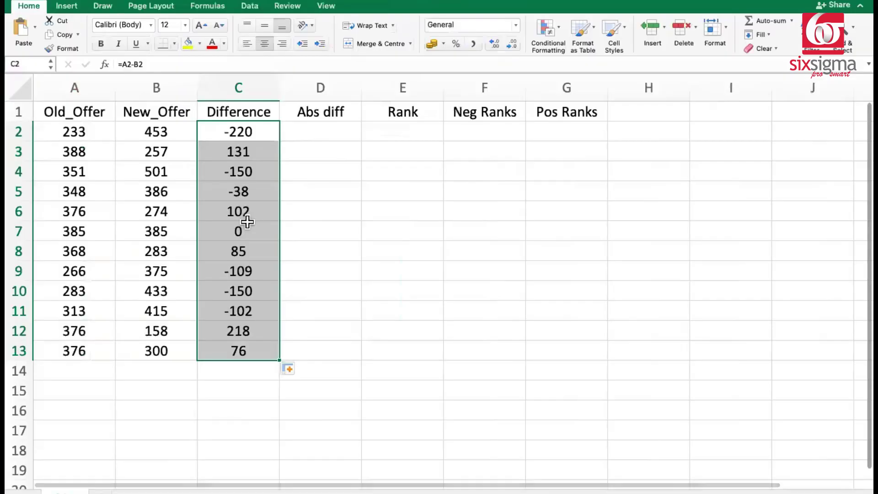
left_click(253, 232)
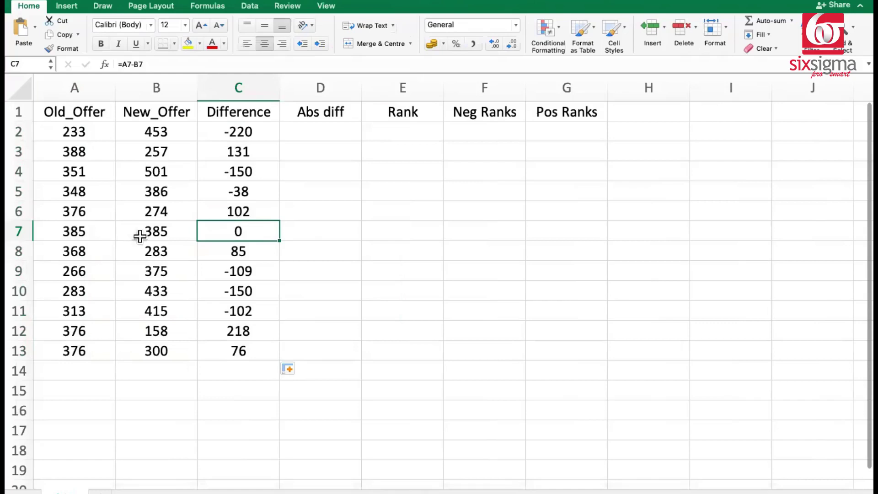
- Delete row 7, the 385/385 pair with zero difference
left_click(19, 232)
right_click(20, 232)
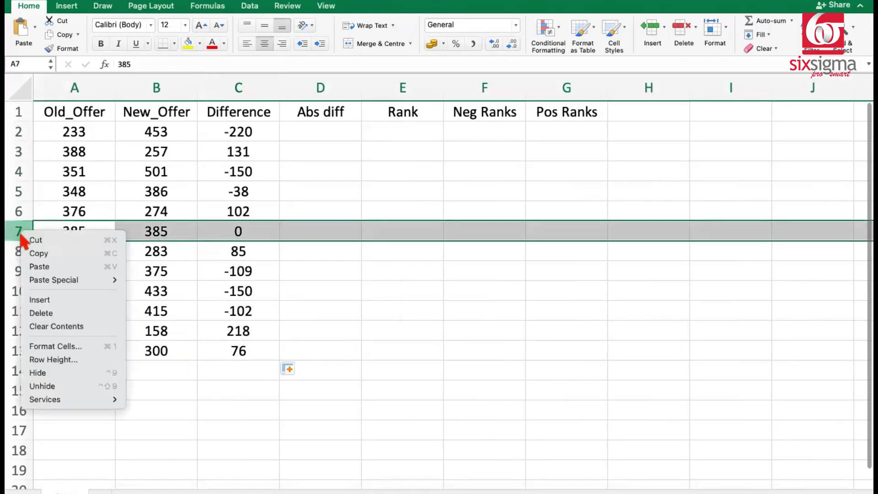
left_click(62, 313)
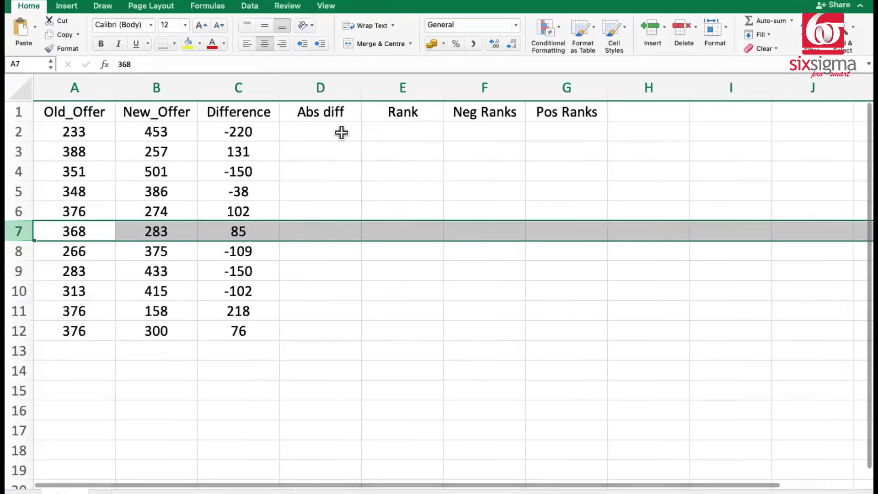
- Fill D2:D12 with =ABS(C2) and select a table cell ready for sorting by Abs diff
left_click(342, 132)
type("=")
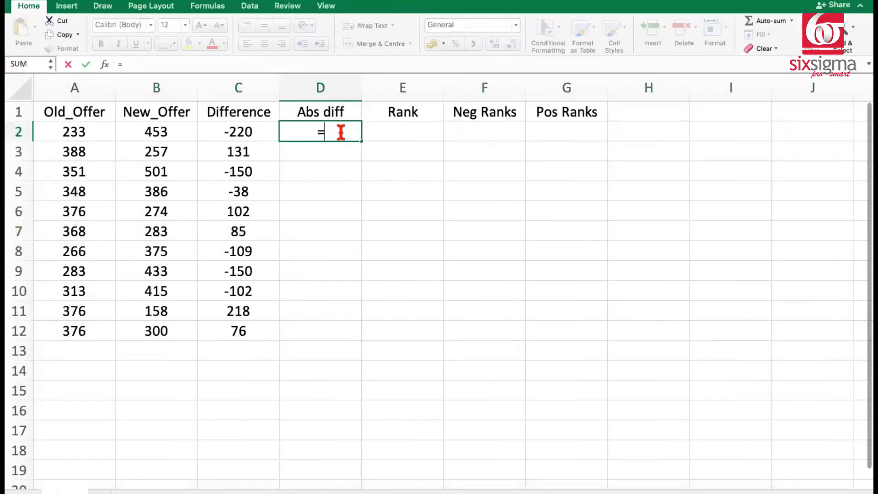
type("ab")
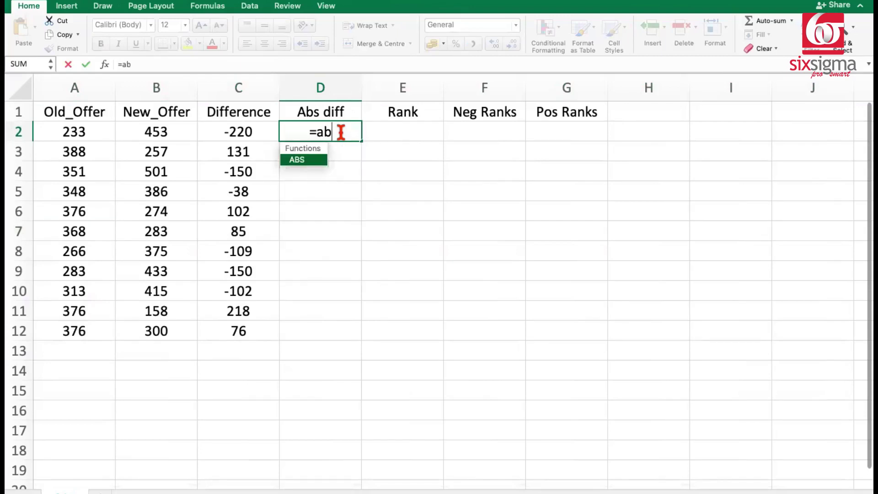
type("s(")
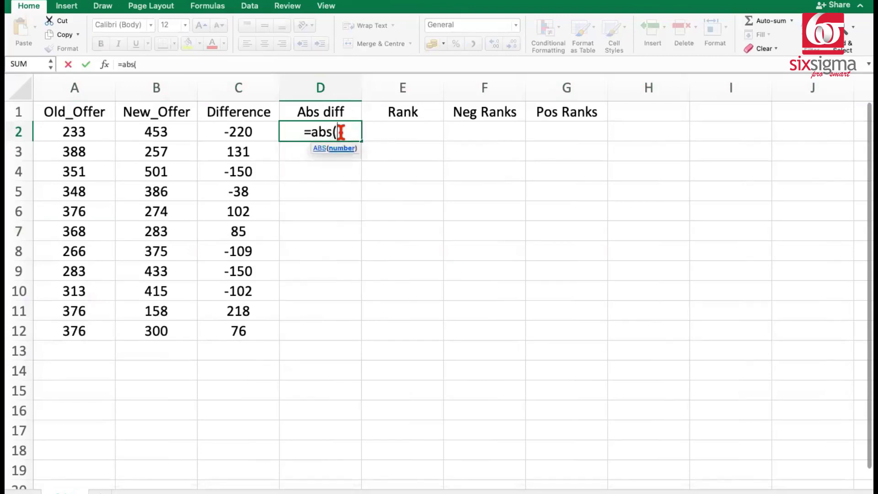
left_click(244, 131)
key("Return")
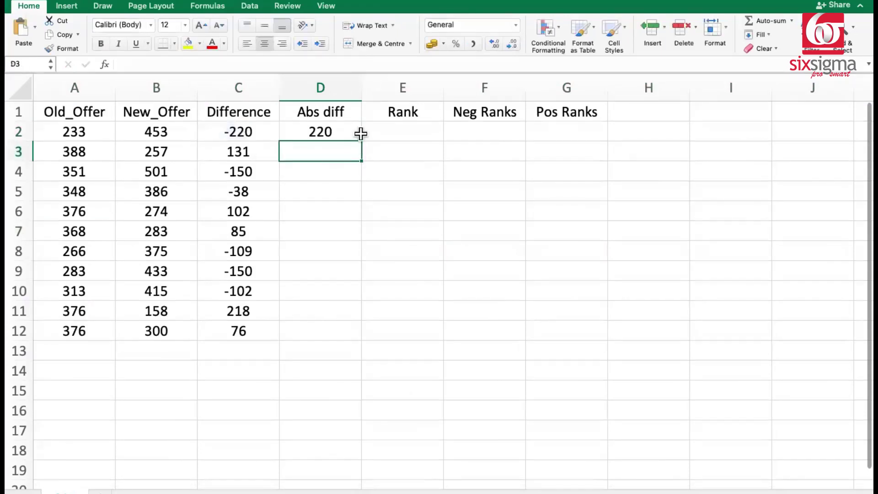
left_click(361, 133)
double_click(363, 140)
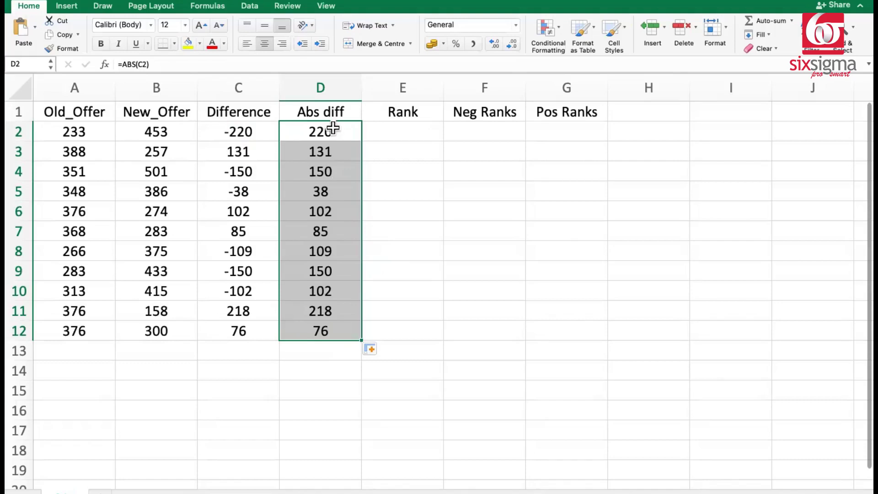
left_click(339, 212)
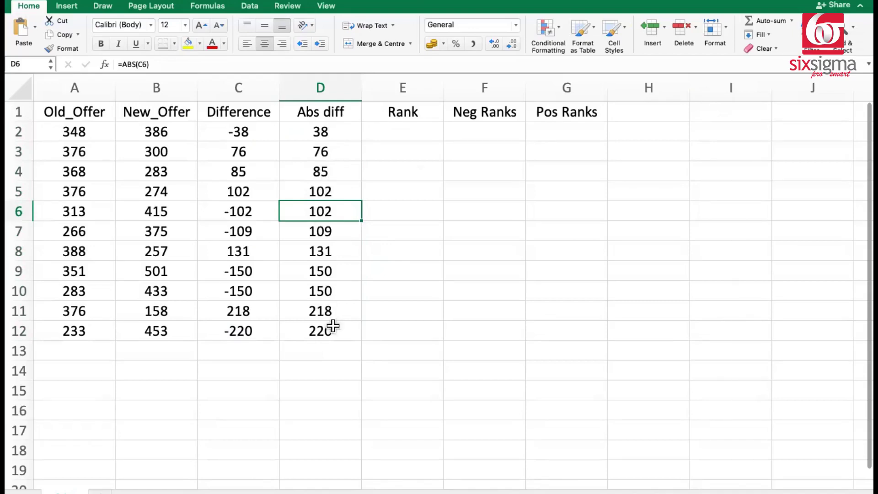
- Enter ranks 1 through 5 in E2:E6
left_click(402, 128)
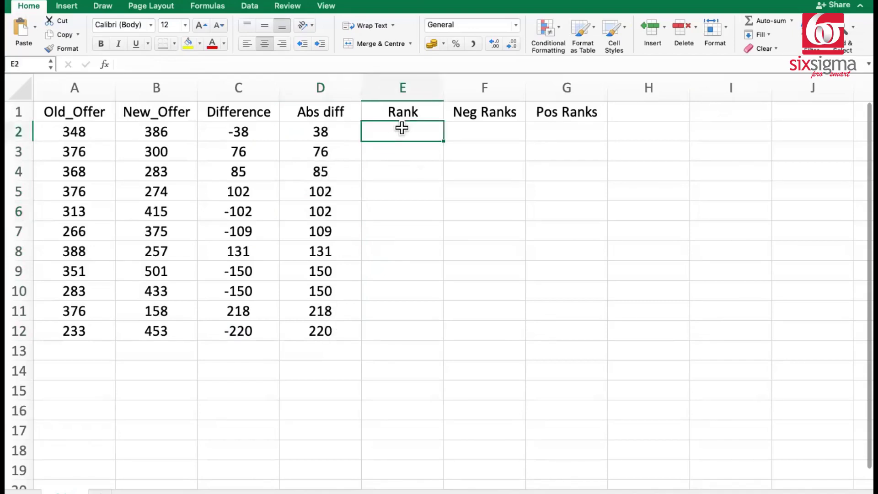
type("1")
key("Return")
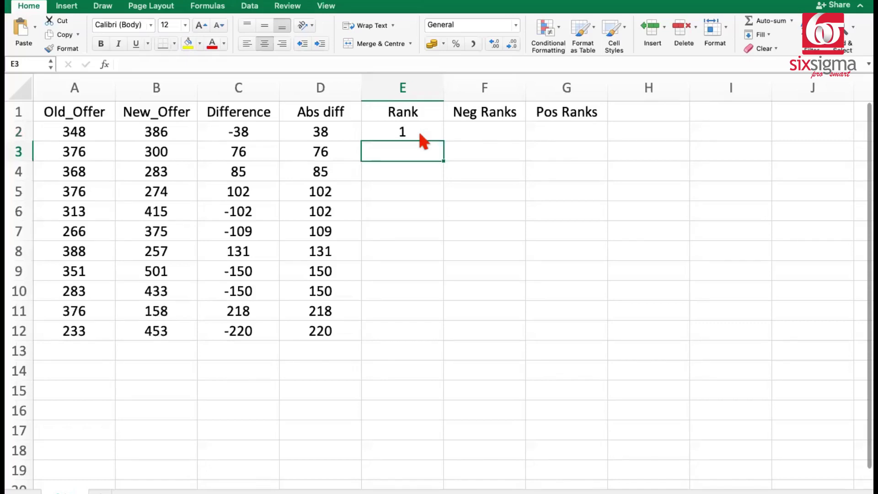
type("2")
key("Return")
type("3")
key("Return")
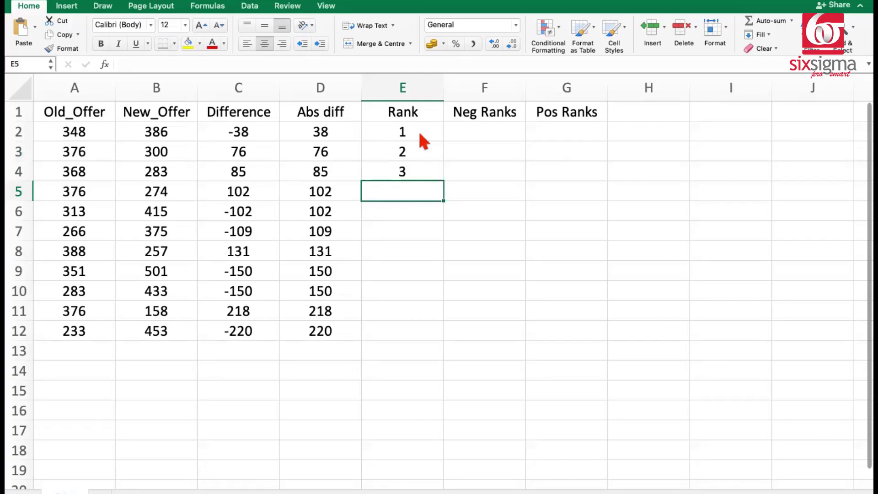
type("4")
key("Return")
type("5")
key("Return")
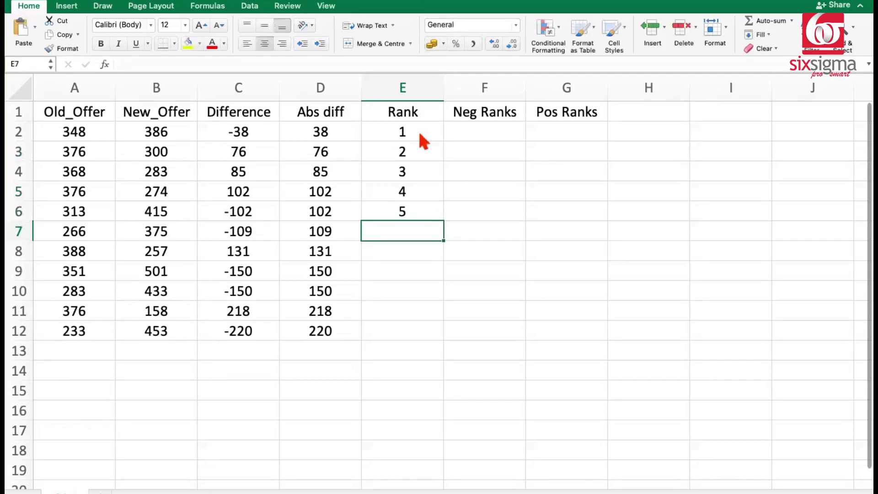
- Give the tied 102 rows rank 4.5 and review ranks E2 to E6
key("Up")
key("Up")
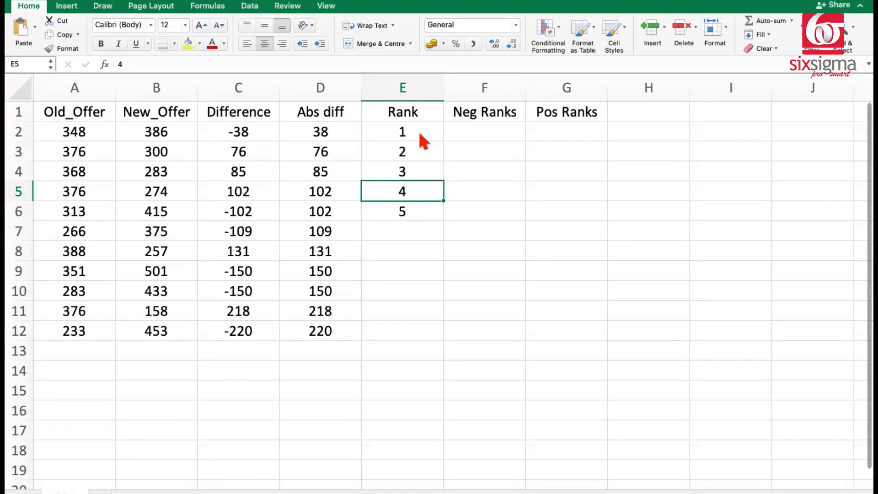
type("4.5")
key("Return")
type("4")
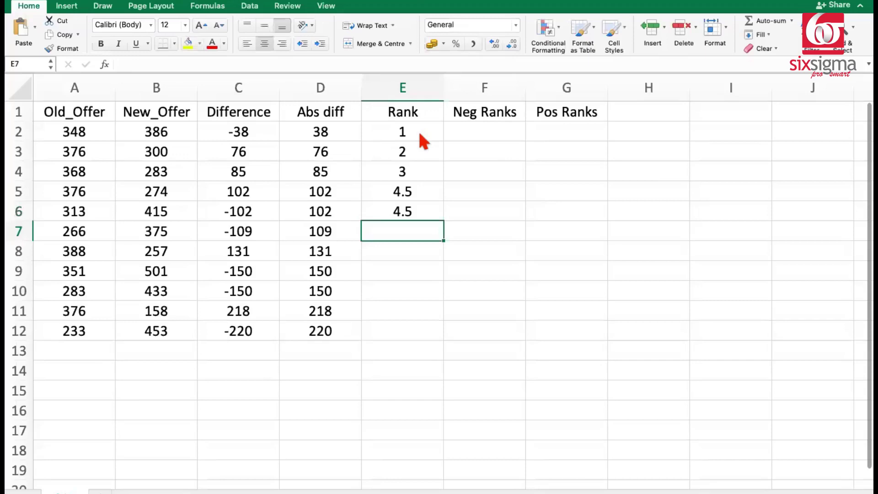
key("Up")
key("shift+Up")
key("shift+Up")
key("shift+Up")
key("shift+Up")
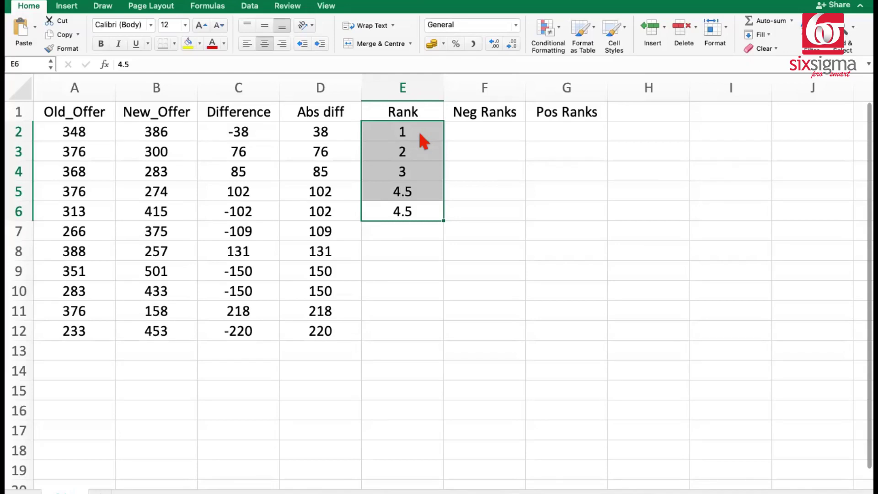
key("Down")
key("Down")
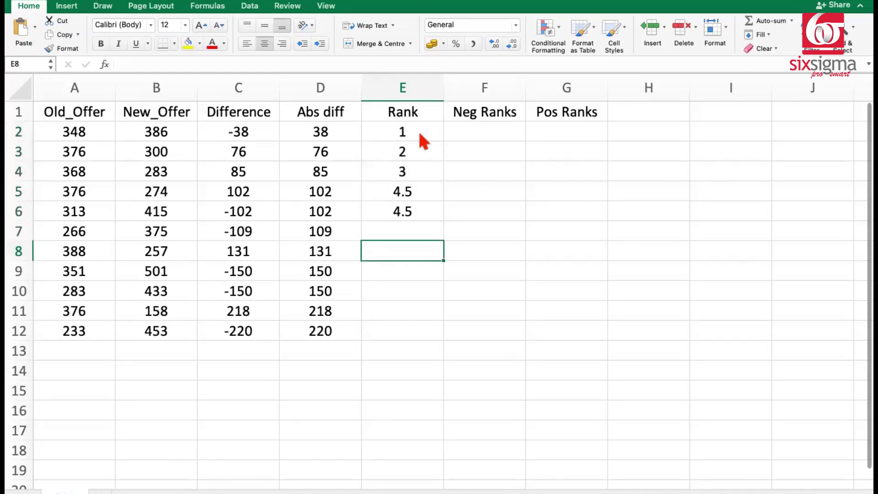
key("Up")
- Enter ranks 6 and 7 in E7:E8, then provisional ranks 8 and 9 in E9:E10
type("6")
key("Return")
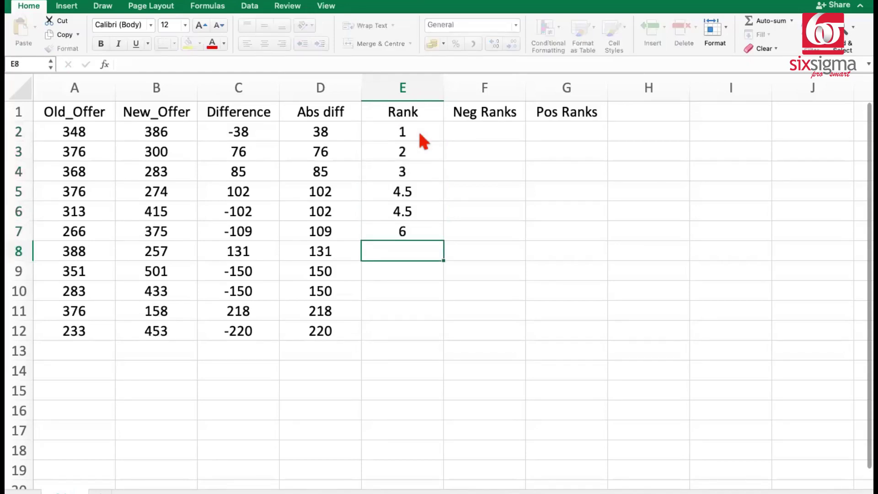
type("7")
key("Return")
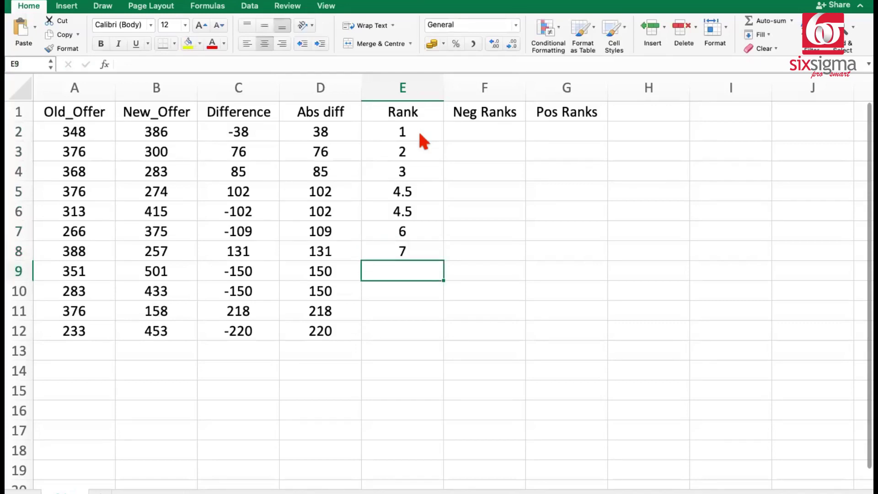
key("shift+Down")
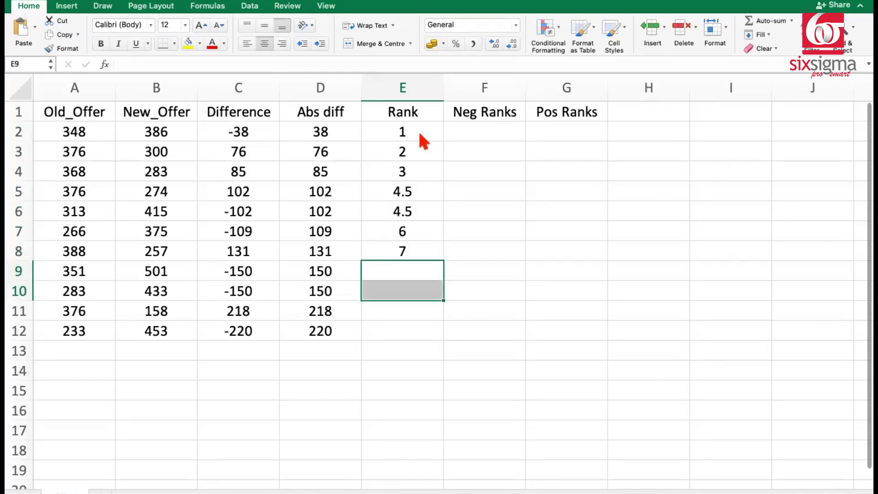
key("Up")
key("Down")
type("8")
key("Return")
type("9")
key("Return")
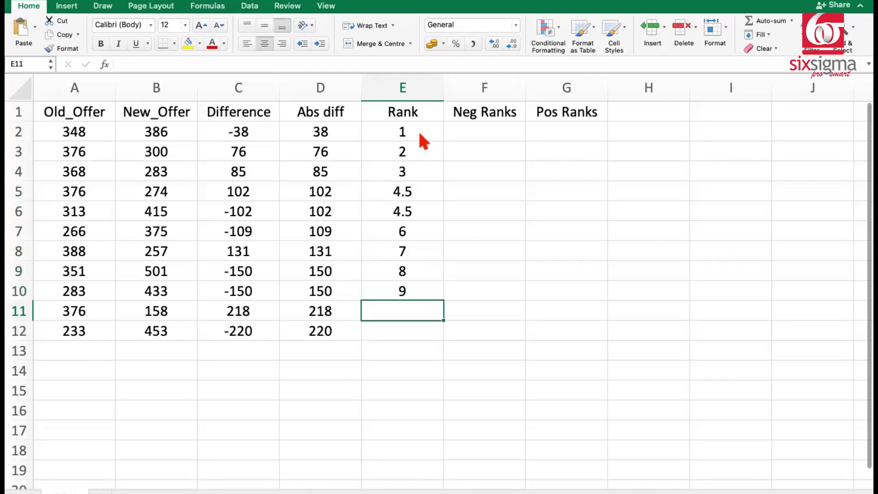
- Replace E9 and E10 with the shared tied rank 8.5
key("Up")
key("Up")
key("shift+Down")
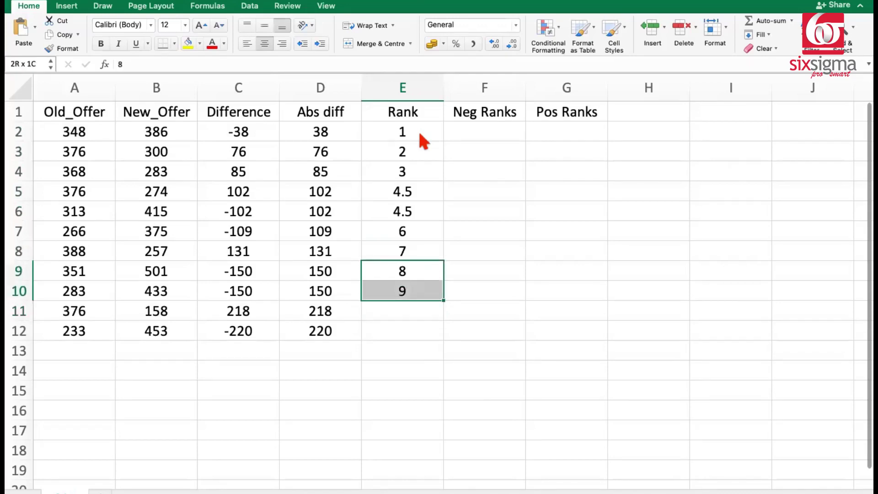
key("shift+Up")
type("8.5")
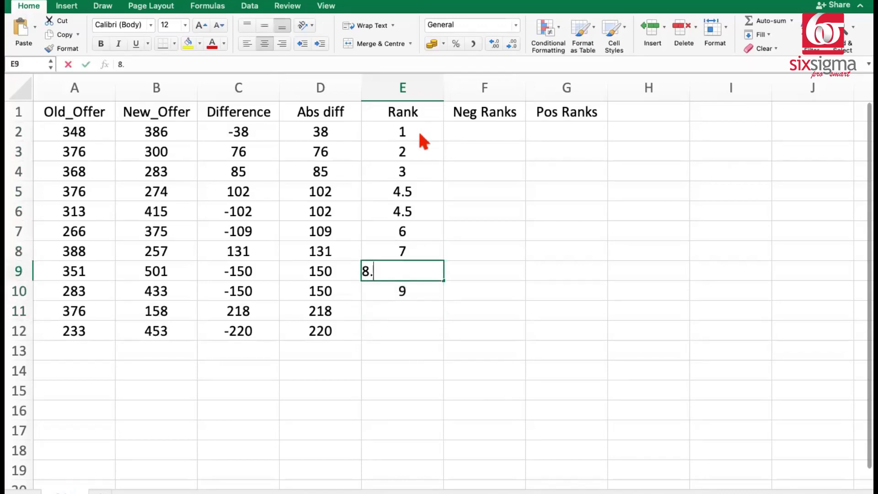
key("Return")
type("8.")
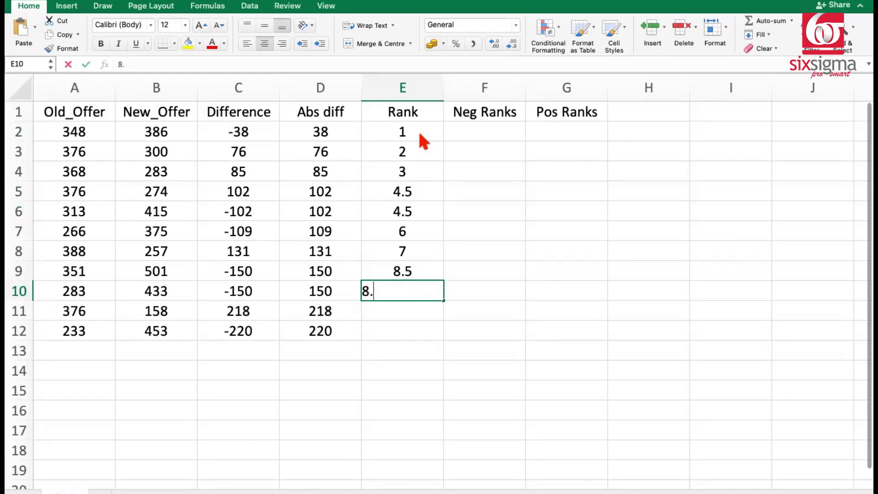
type("5")
key("Return")
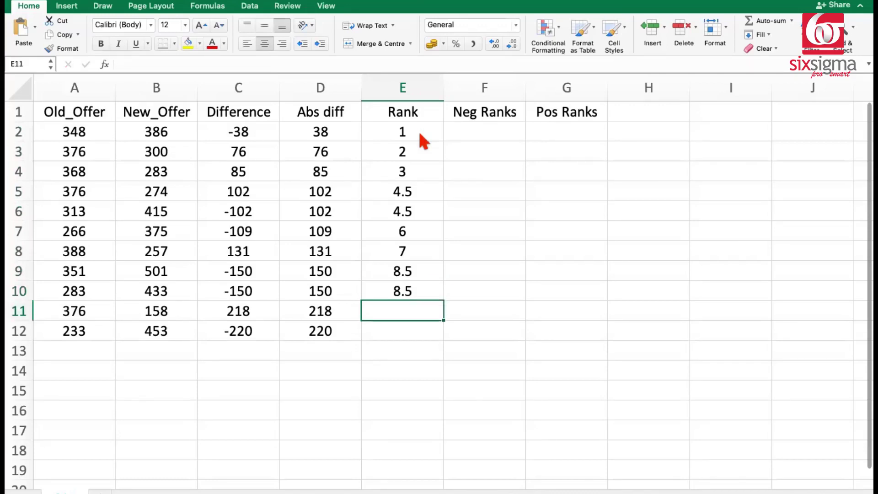
key("Up")
key("shift+Up")
key("shift+Up")
key("shift+Up")
key("shift+Up")
key("shift+Up")
key("shift+Up")
key("shift+Up")
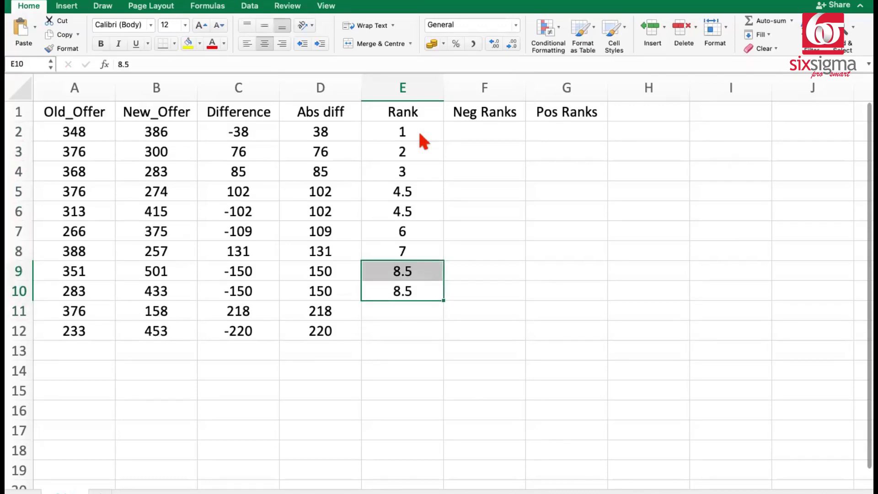
key("shift+Up")
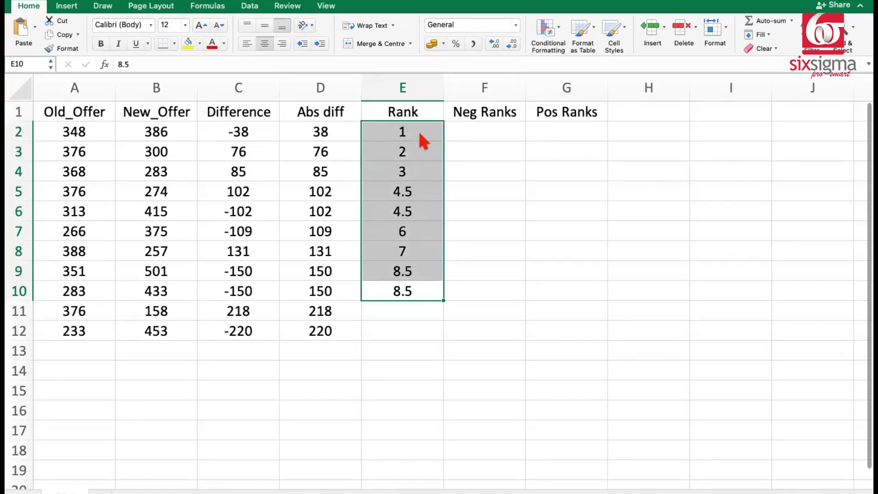
- Enter rank 10 in E11 and rank 11 in E12
key("Down")
type("10")
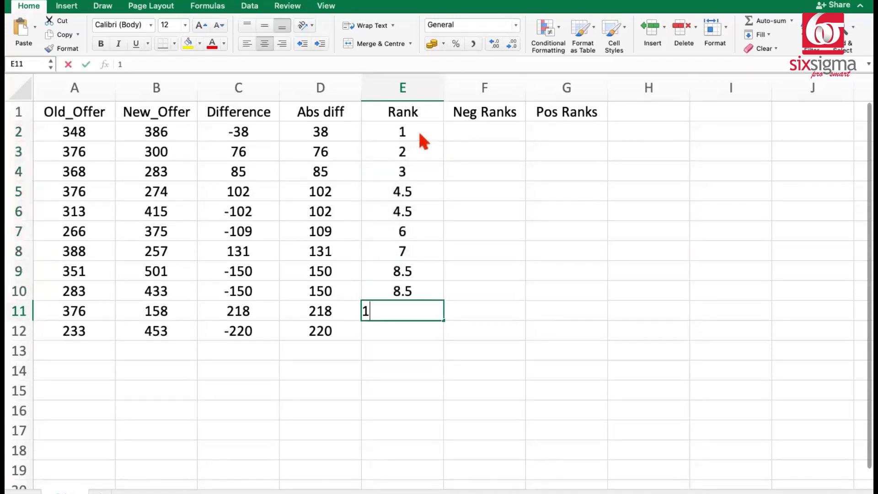
key("Return")
type("11")
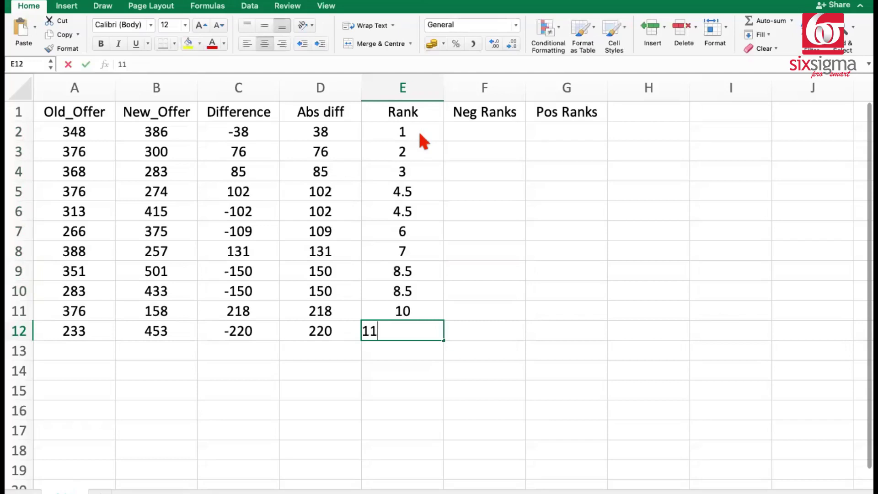
key("Return")
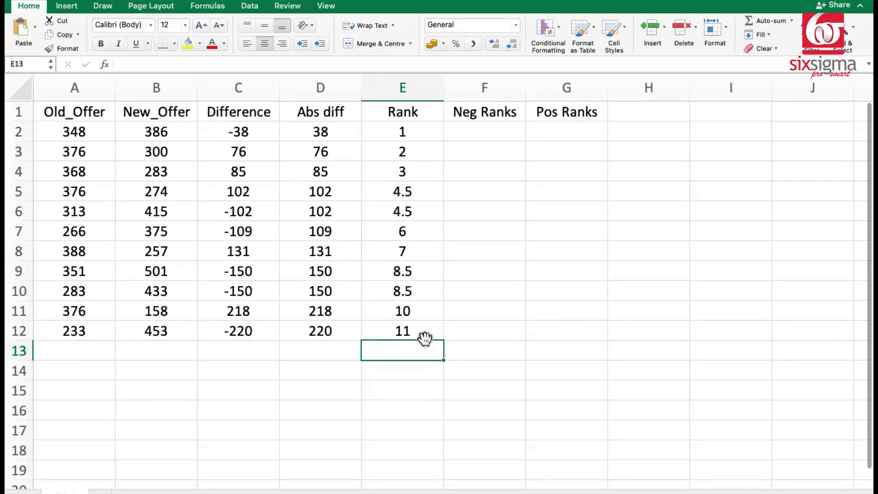
- Enter =IF(C2<0,E2,"") in F2 to capture negative-difference ranks
left_click(481, 135)
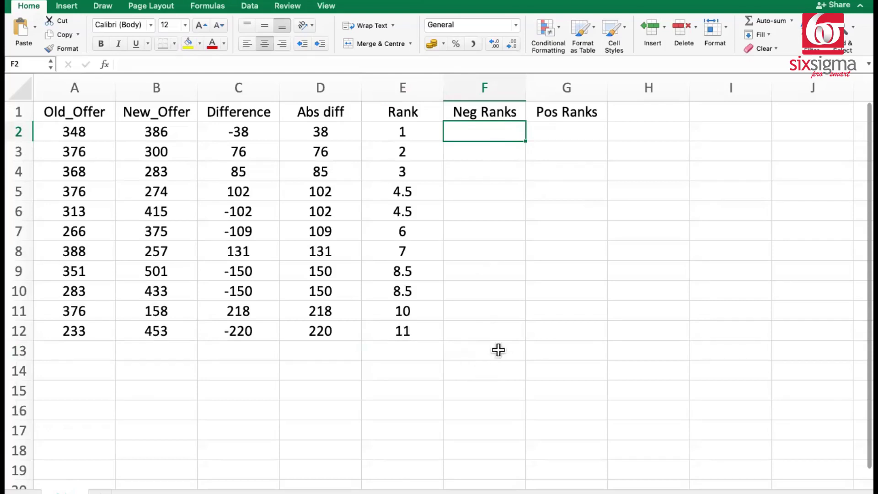
type("=")
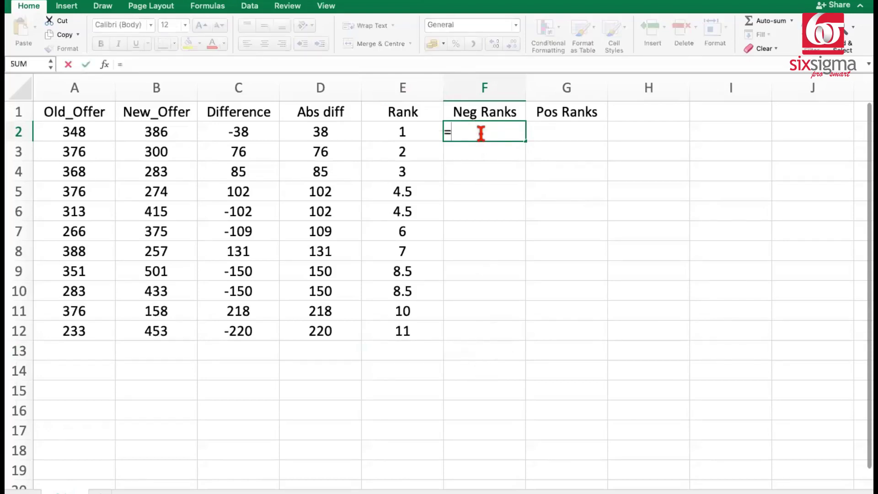
type("if(")
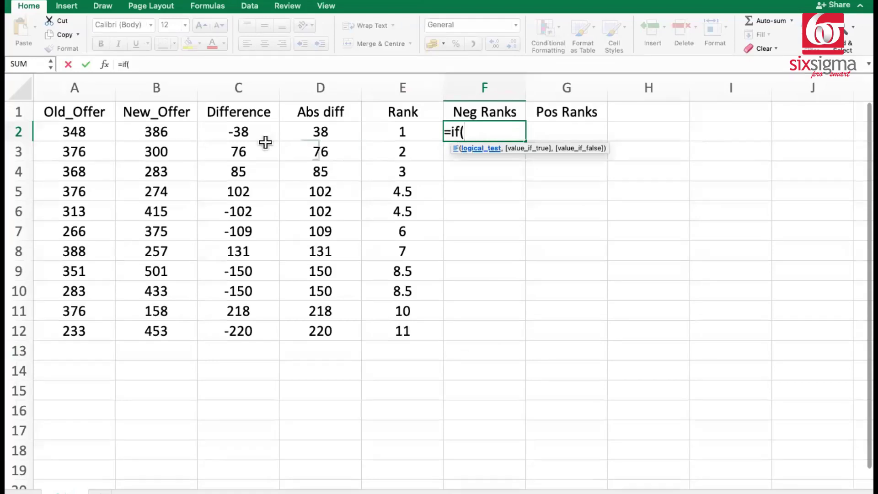
left_click(250, 132)
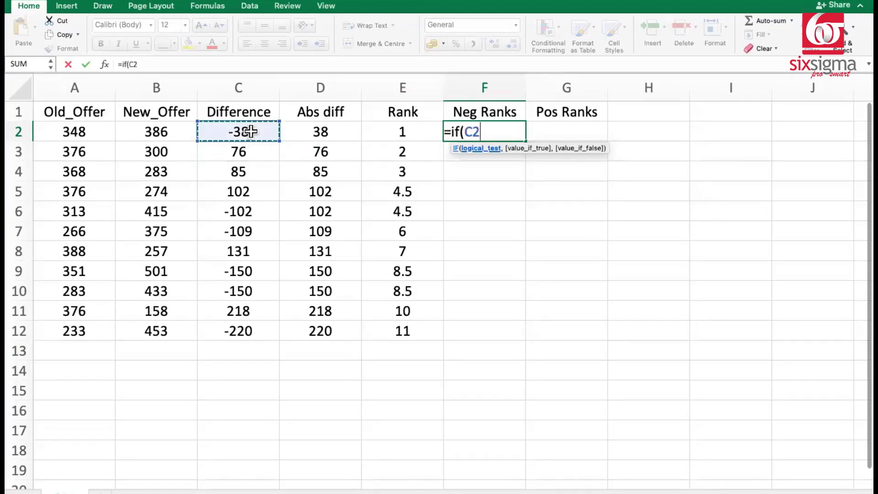
type("<0,")
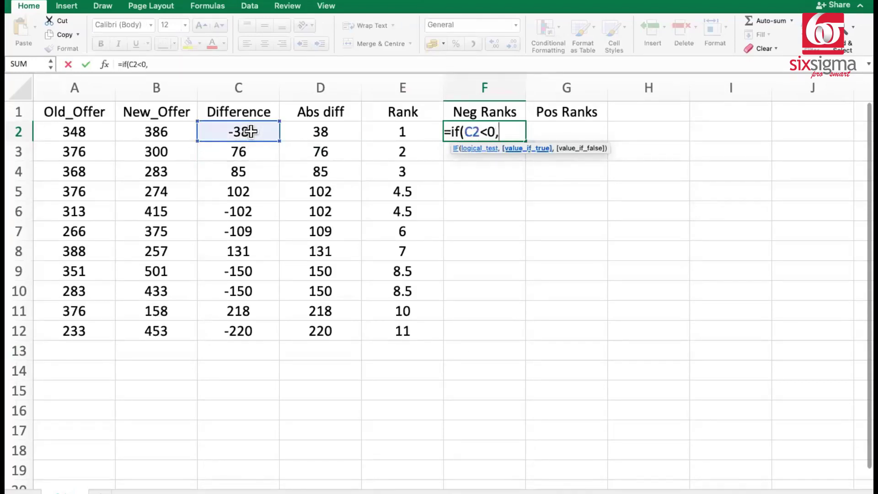
left_click(403, 133)
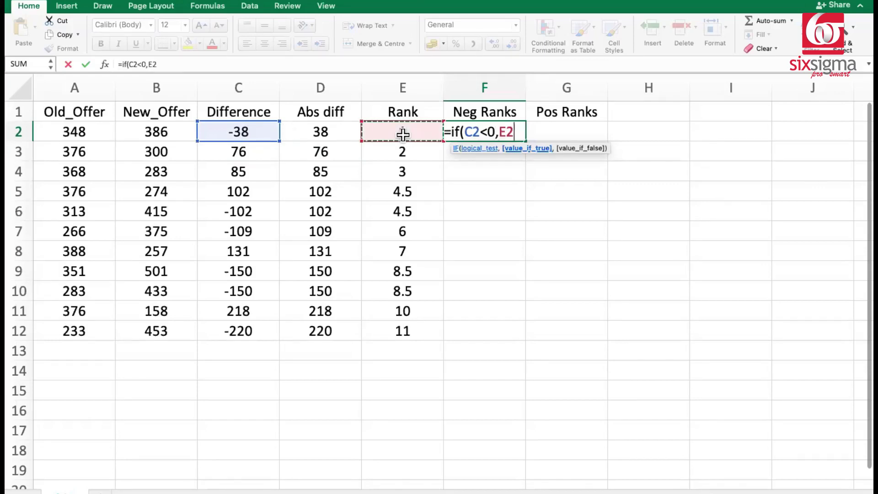
type(",\"\"")
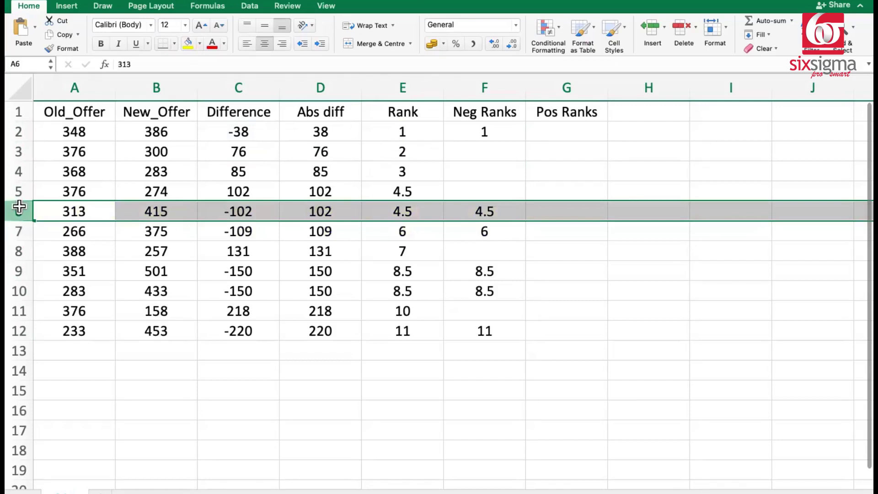
- Review the negative-difference rows 7, 9, 10 and 12
left_click(19, 228)
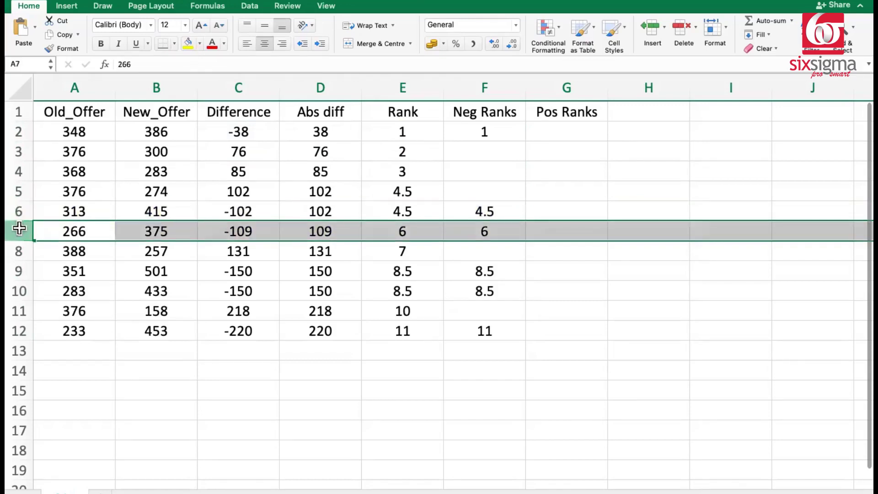
left_click(19, 272)
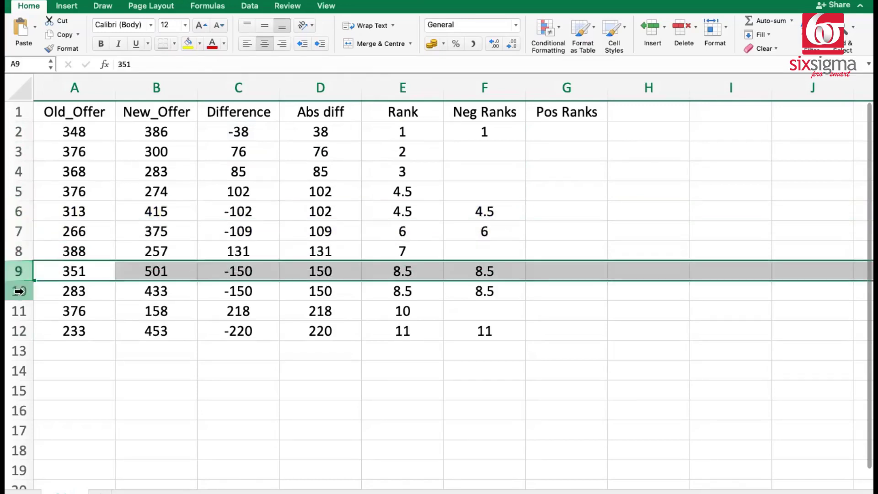
left_click(18, 289)
left_click(22, 326)
double_click(567, 132)
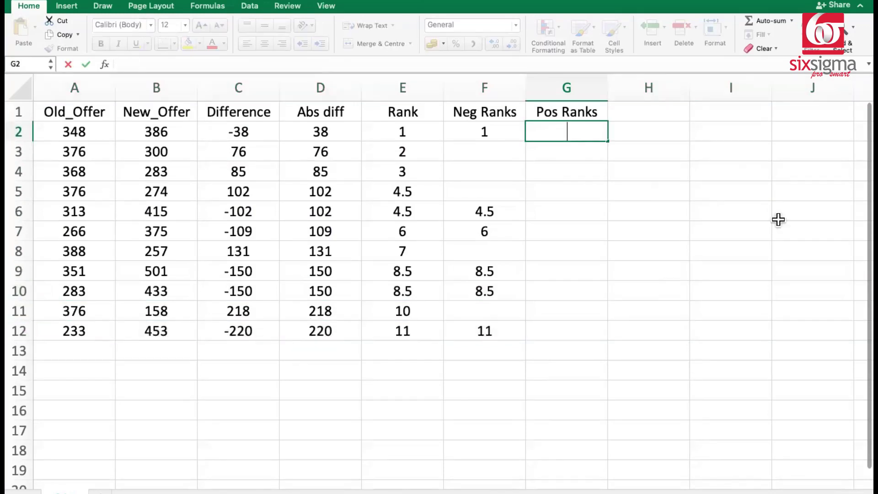
- Enter =IF(C2>0,E2,"") in G2 and fill it down through G12
type("=if(")
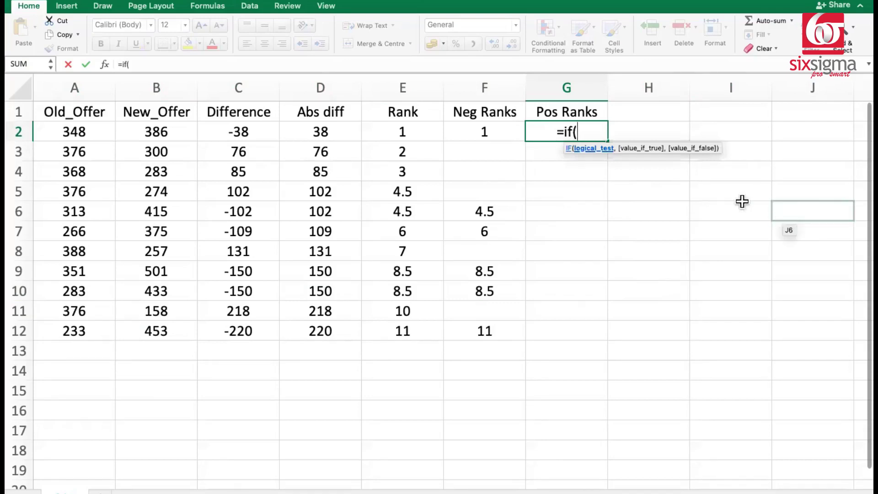
left_click(249, 133)
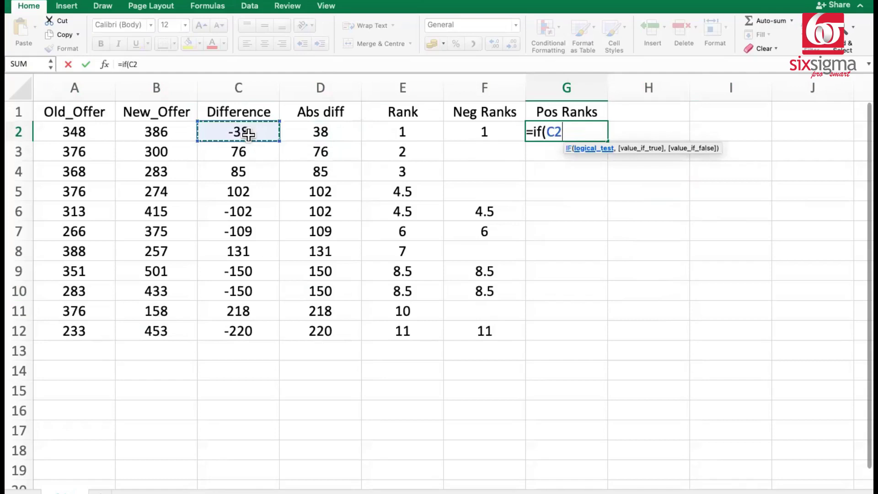
type(">")
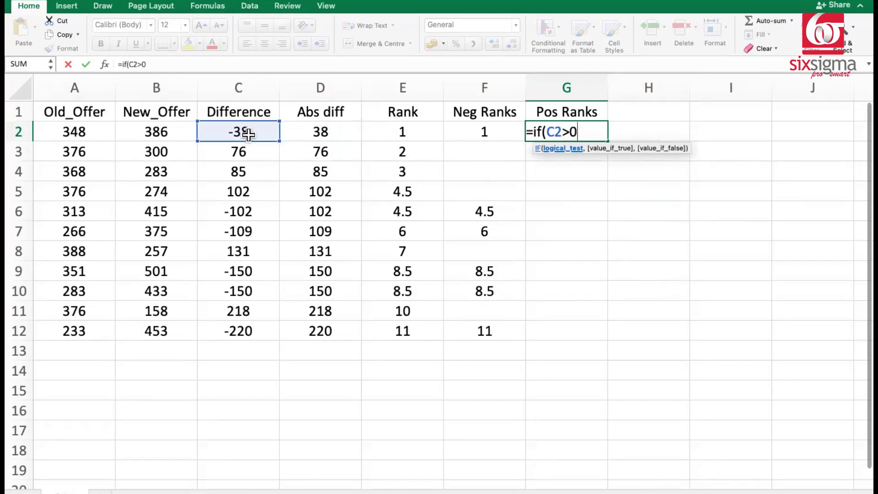
type("0,")
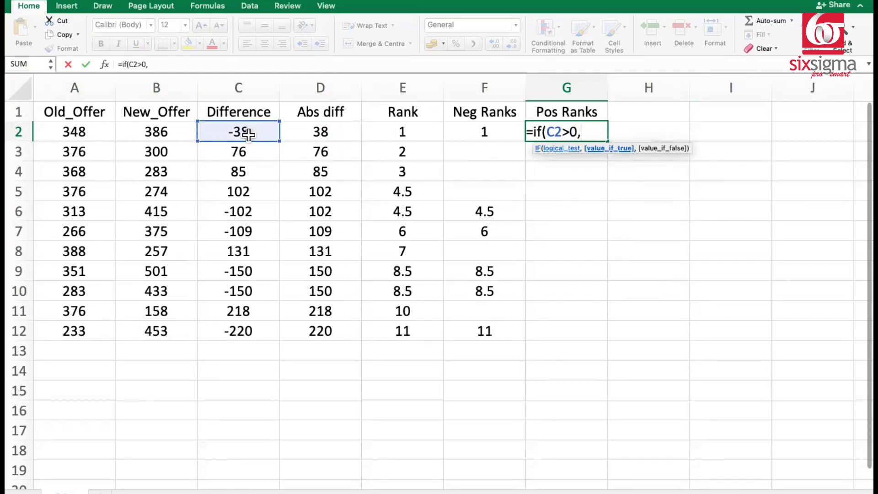
left_click(397, 132)
type(",")
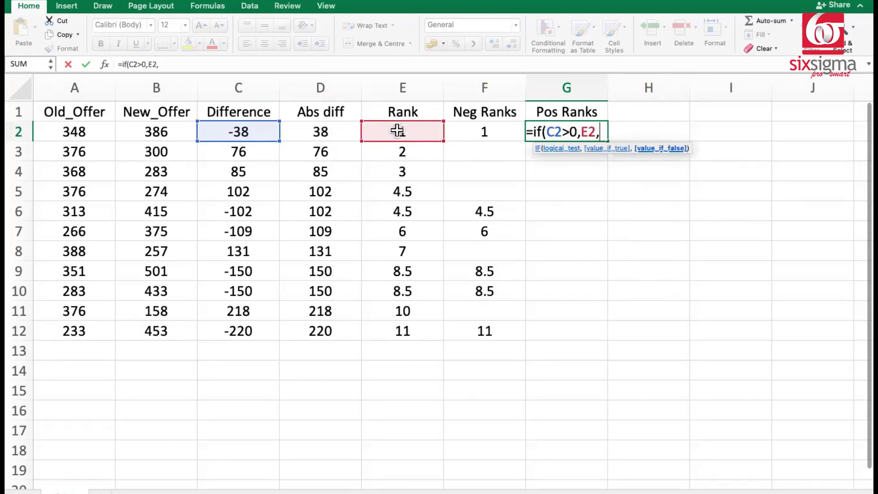
type("\"\"")
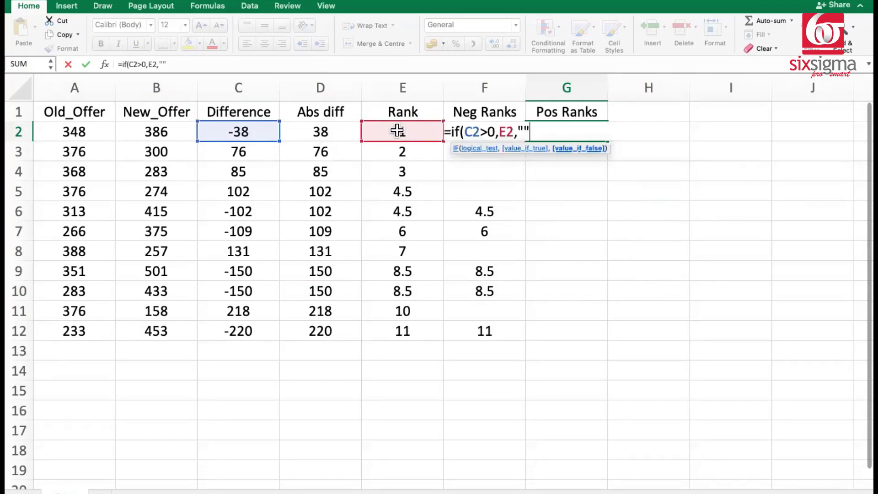
type(")")
key("Return")
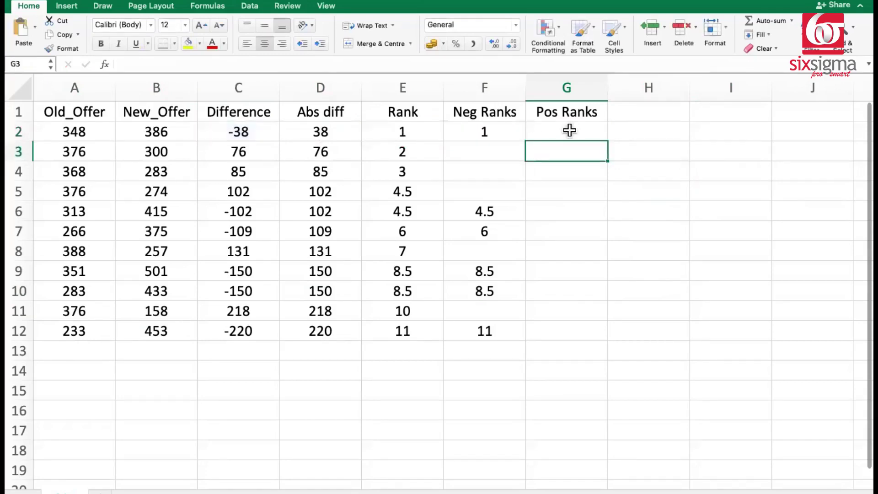
left_click(567, 130)
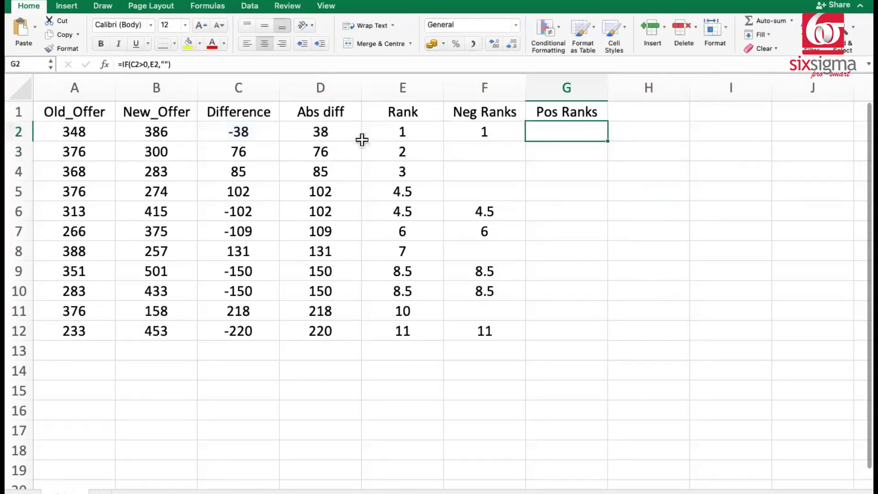
double_click(608, 142)
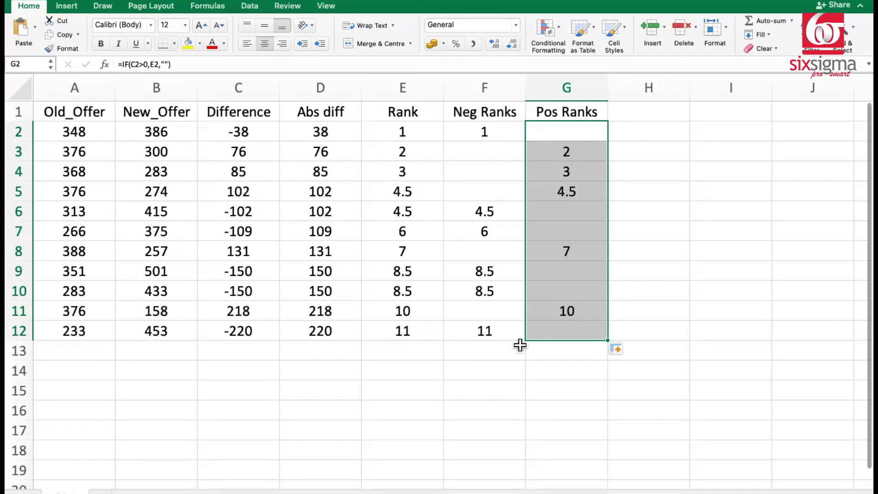
- Sum Neg Ranks with =SUM(F2:F12) in F13, giving 39.5
left_click(485, 352)
type("=sum(")
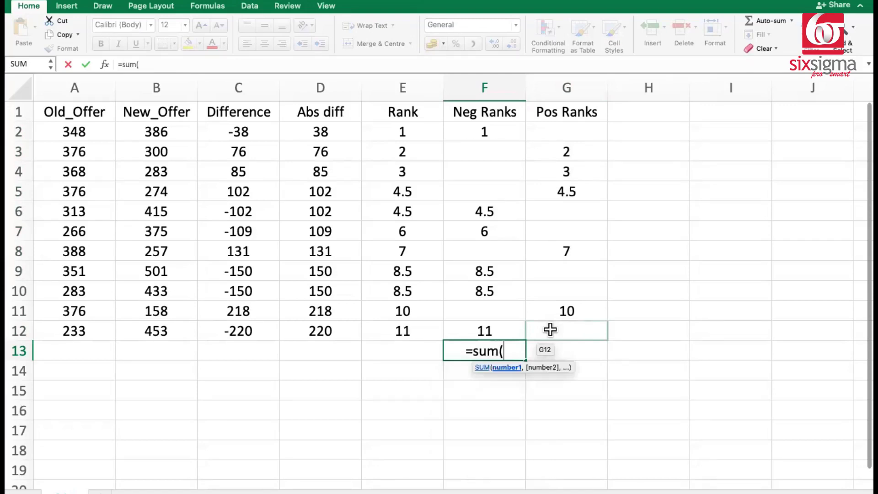
left_click(493, 330)
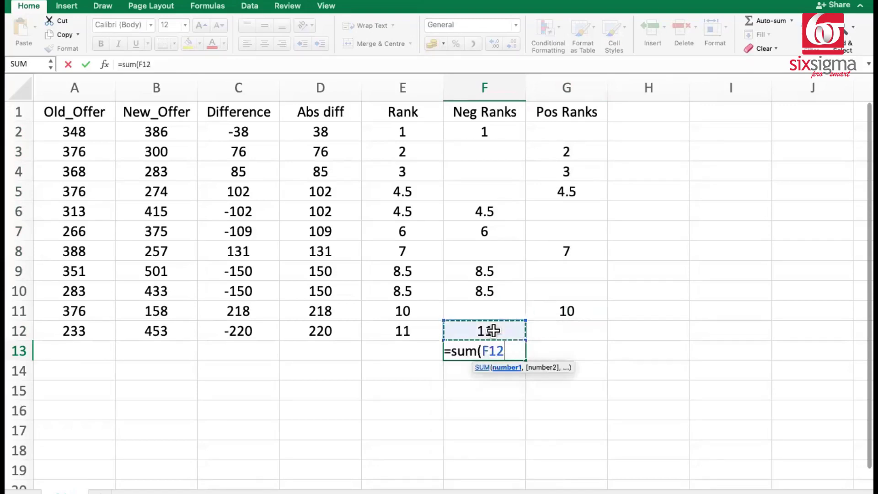
key("shift+Up")
key("shift+Up")
key("shift+Up")
key("shift+Up")
key("shift+Up")
key("shift+Up")
key("shift+Up")
key("shift+Up")
key("shift+Up")
key("shift+Up")
key("shift+Up")
key("shift+Down")
type(")")
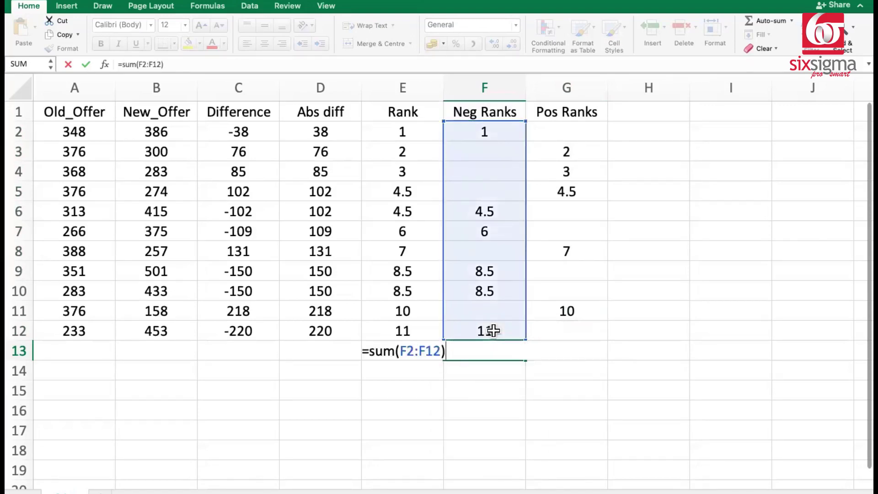
key("Return")
- Copy the total into G13 for a Pos Ranks sum of 26.5, and label F14 T-
left_click(510, 350)
key("ctrl+c")
key("Right")
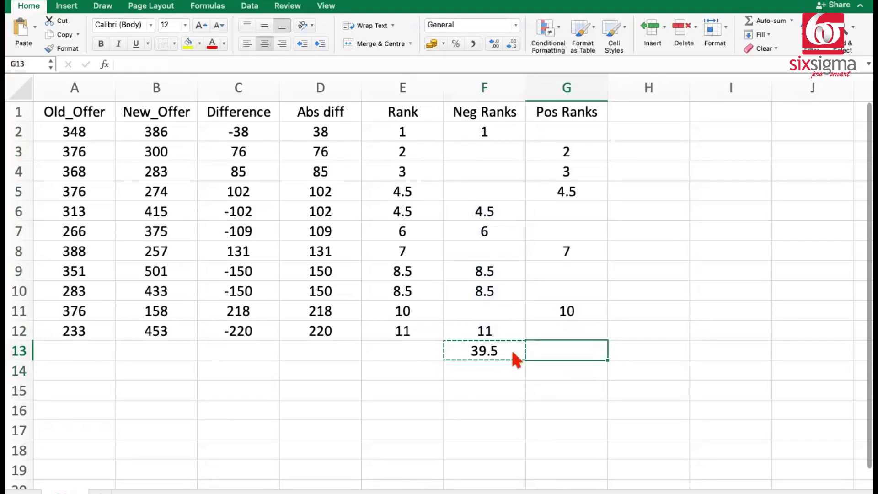
key("ctrl+v")
left_click(559, 374)
left_click(575, 357)
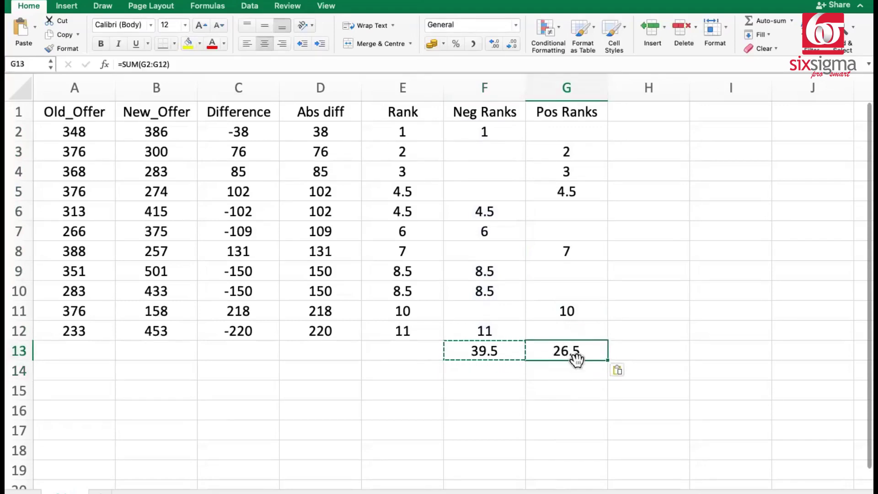
left_click(488, 368)
type("T")
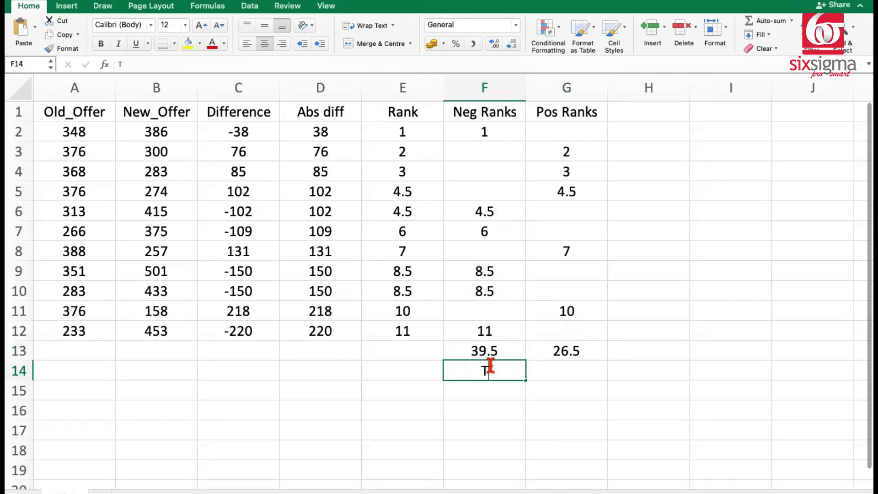
type("-")
left_click(552, 378)
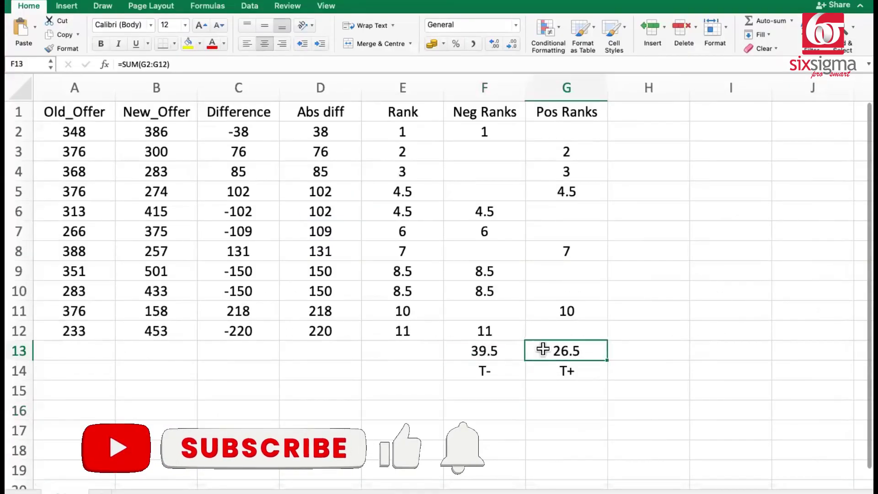
- Enter 26.5 in G16 with the label W in F16
left_click(554, 408)
type("26")
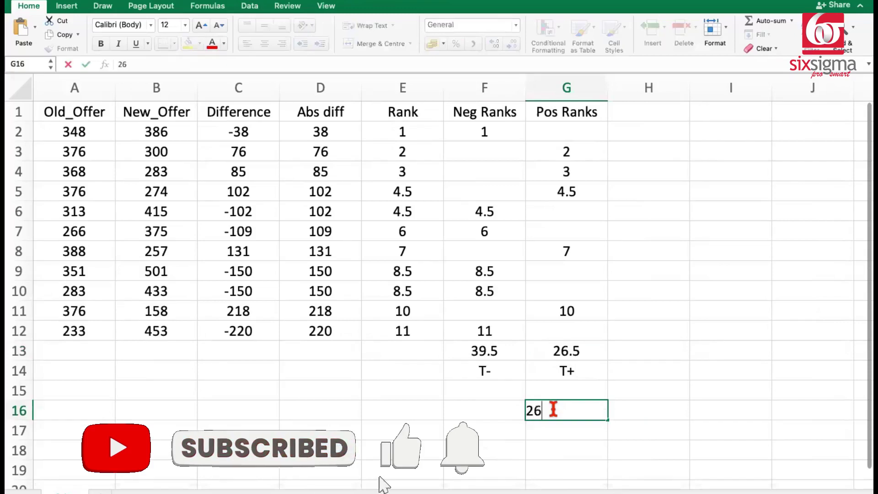
type(".5")
left_click(560, 446)
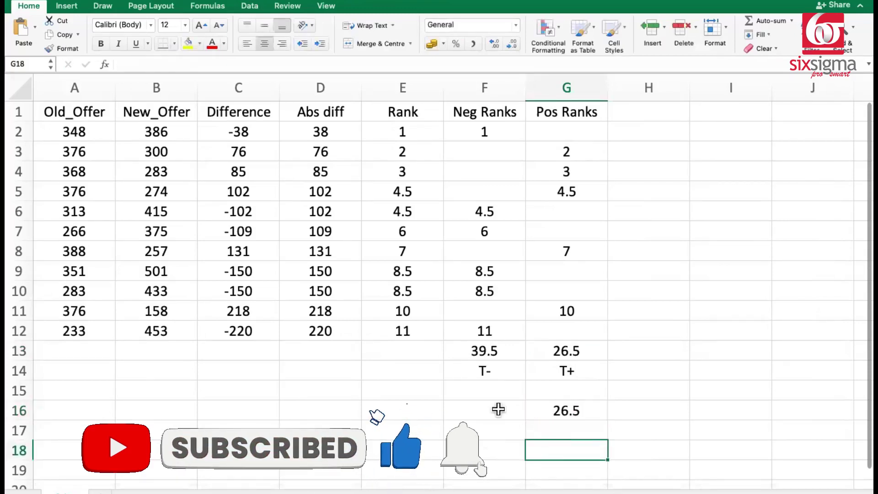
left_click(498, 410)
type("W")
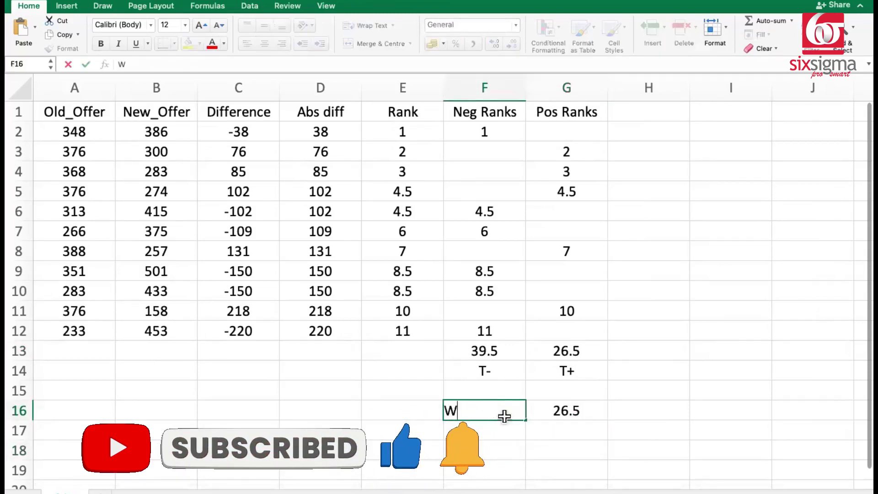
left_click(500, 432)
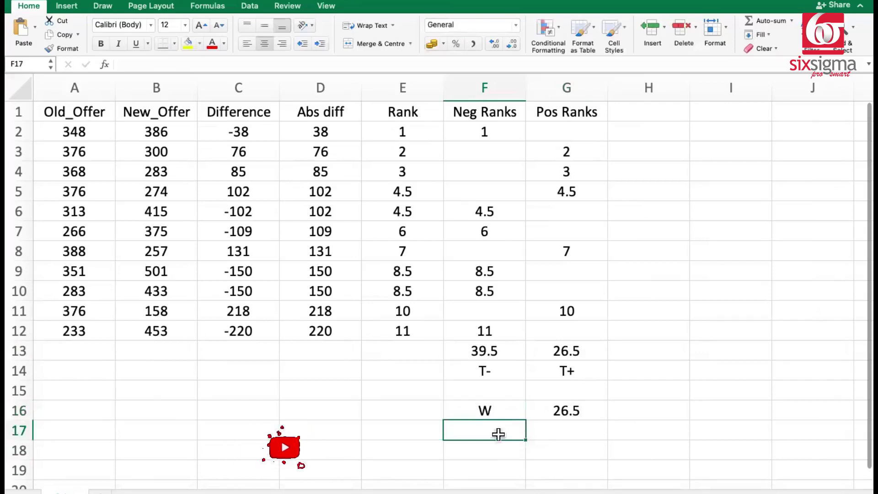
left_click(589, 413)
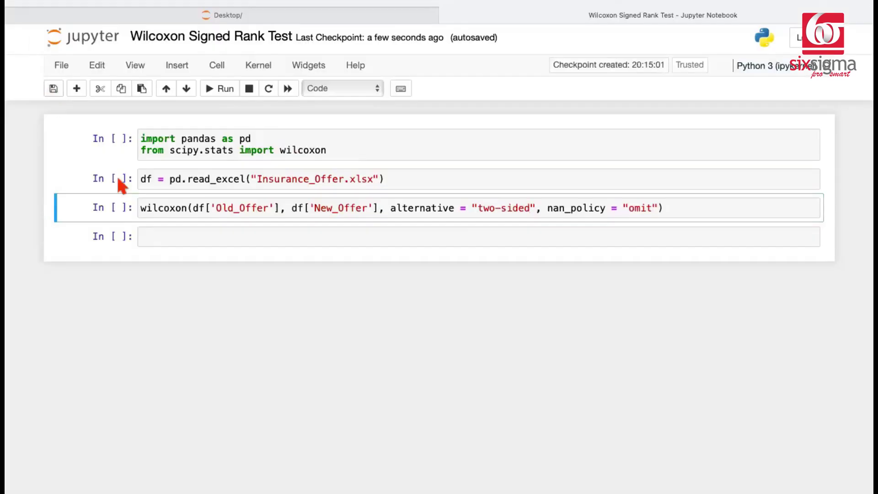
- Run the import cell and the cell loading Insurance_Offer.xlsx
left_click(137, 146)
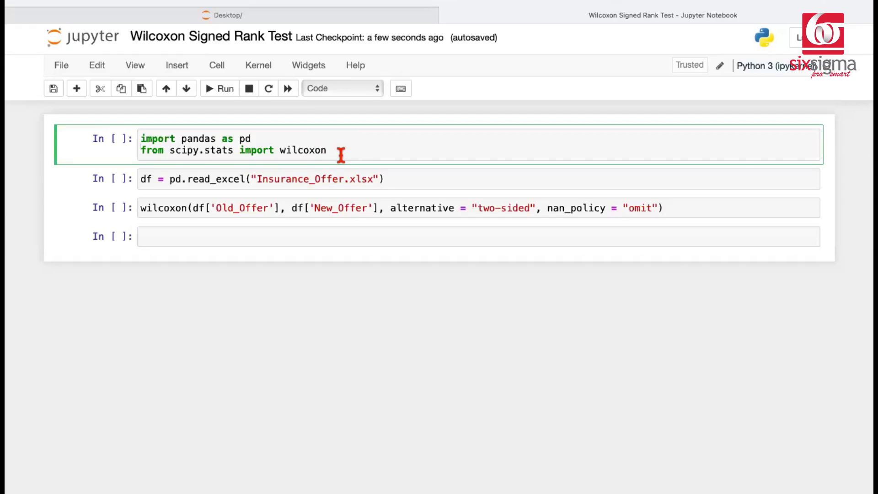
key("shift+Return")
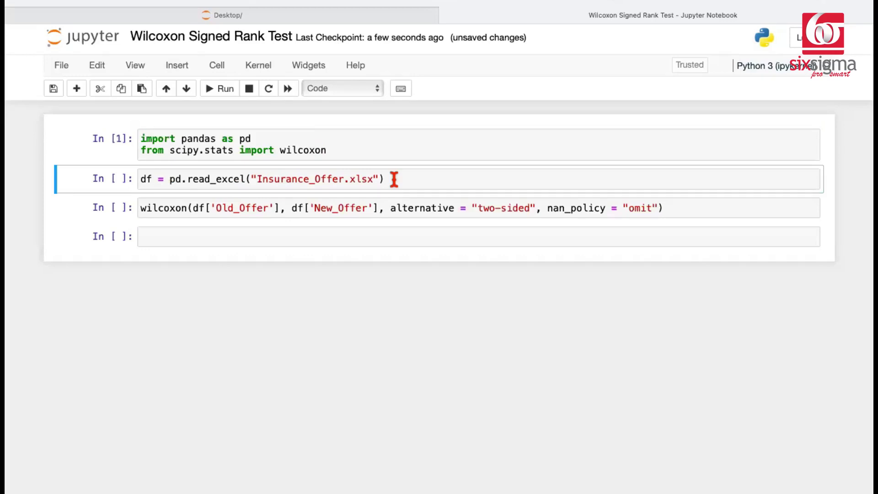
key("shift+Return")
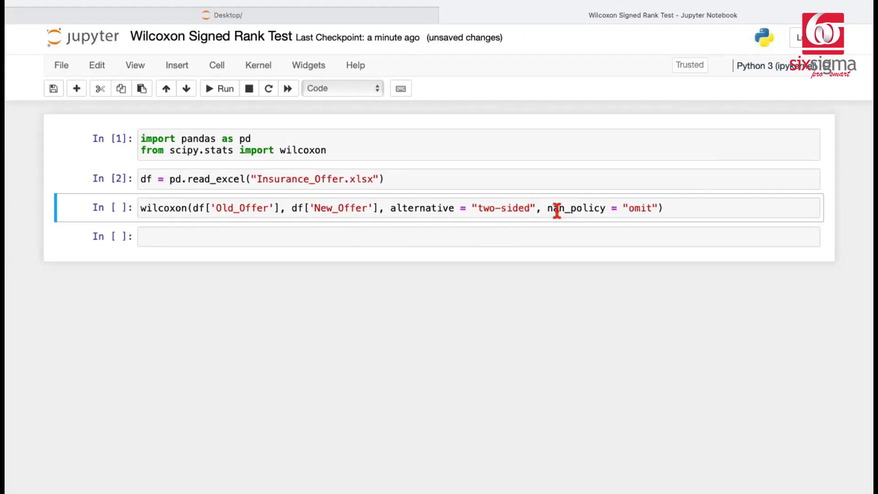
- Run the wilcoxon cell and highlight statistic 26.5 beside p-value 0.5771484375
key("shift+Return")
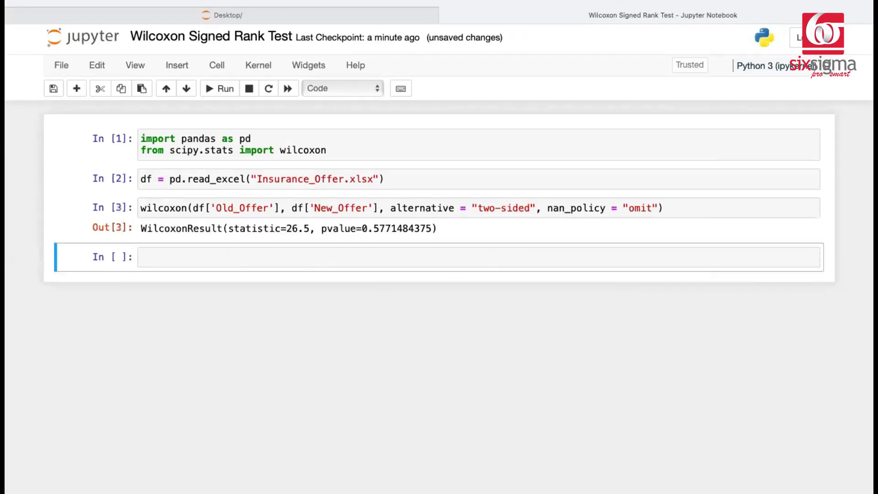
double_click(292, 228)
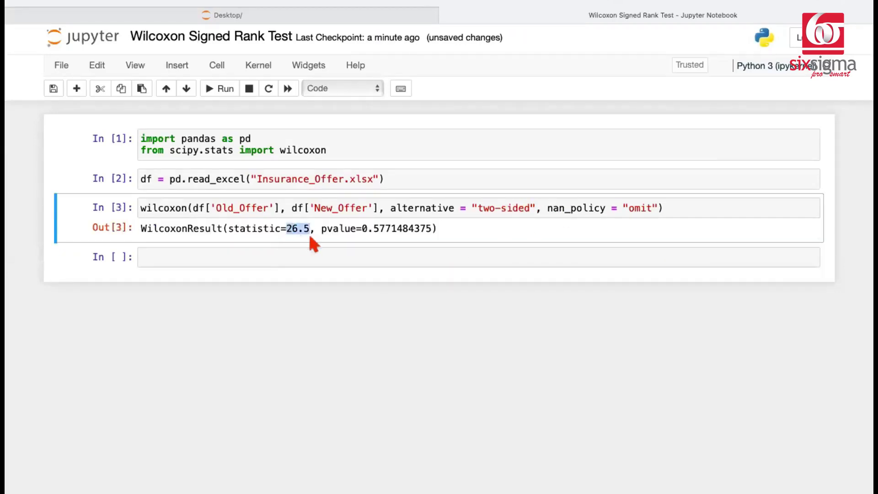